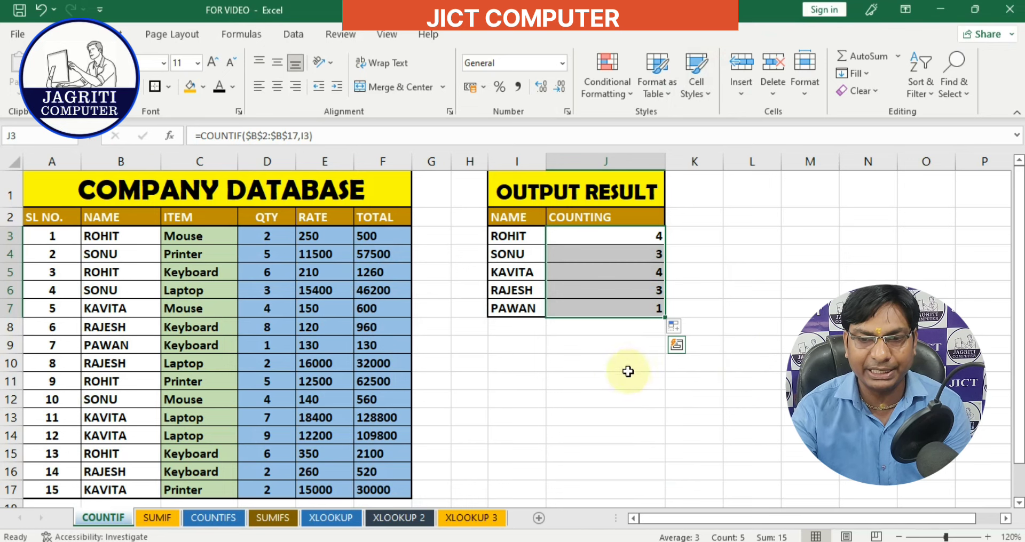
Step: Select the NAME column's names and point out ROHIT, SONU and ROHIT again
left_click(624, 398)
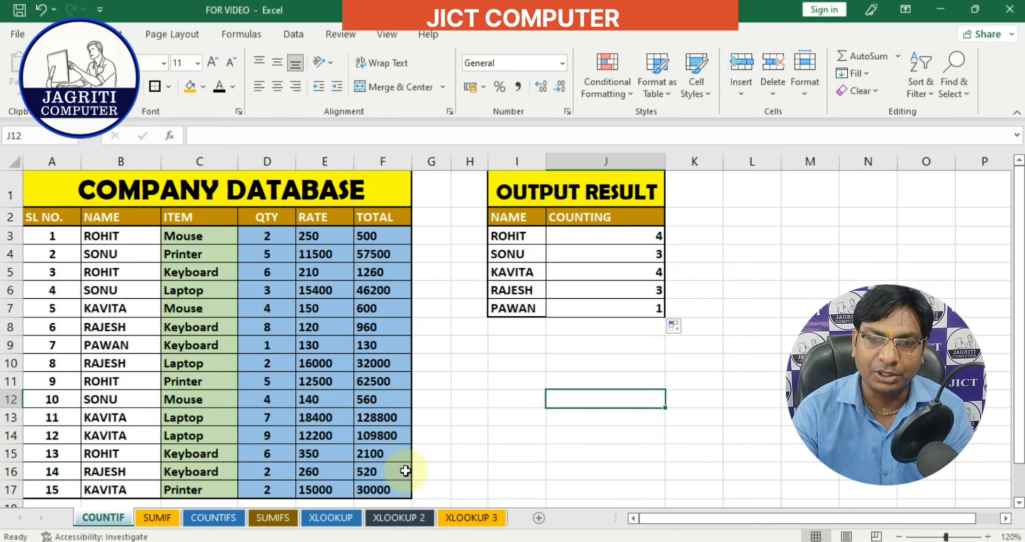
left_click(560, 367)
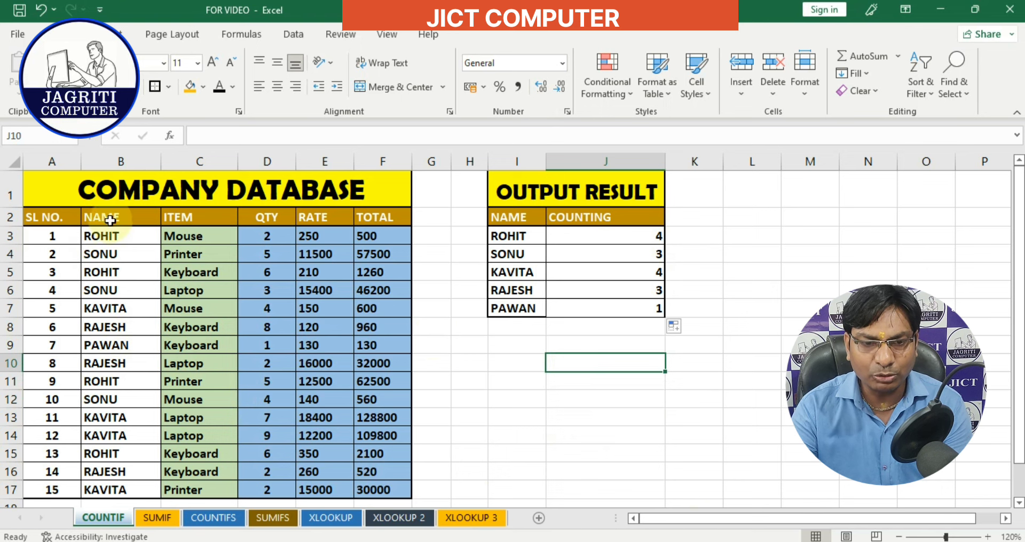
left_click_drag(113, 223, 115, 489)
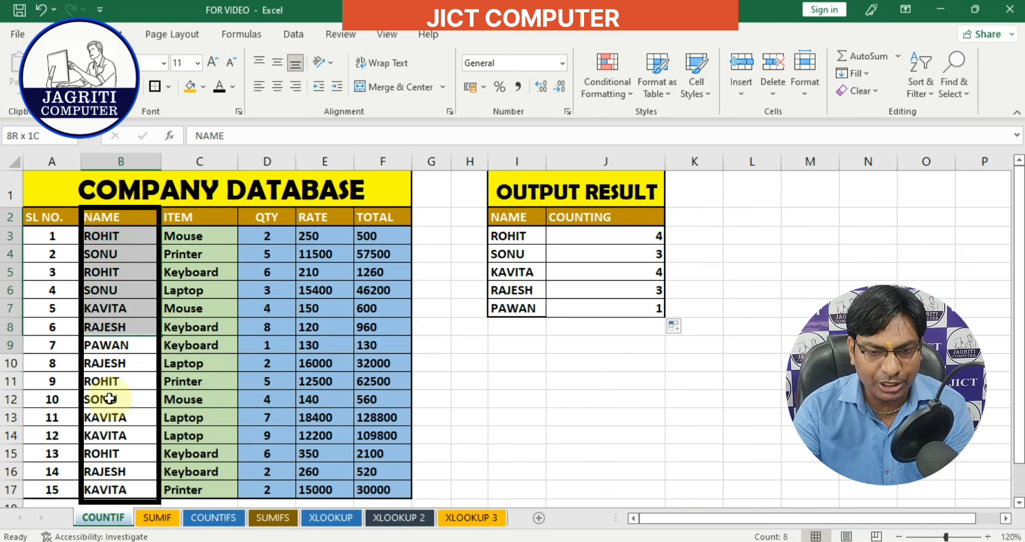
left_click(124, 235)
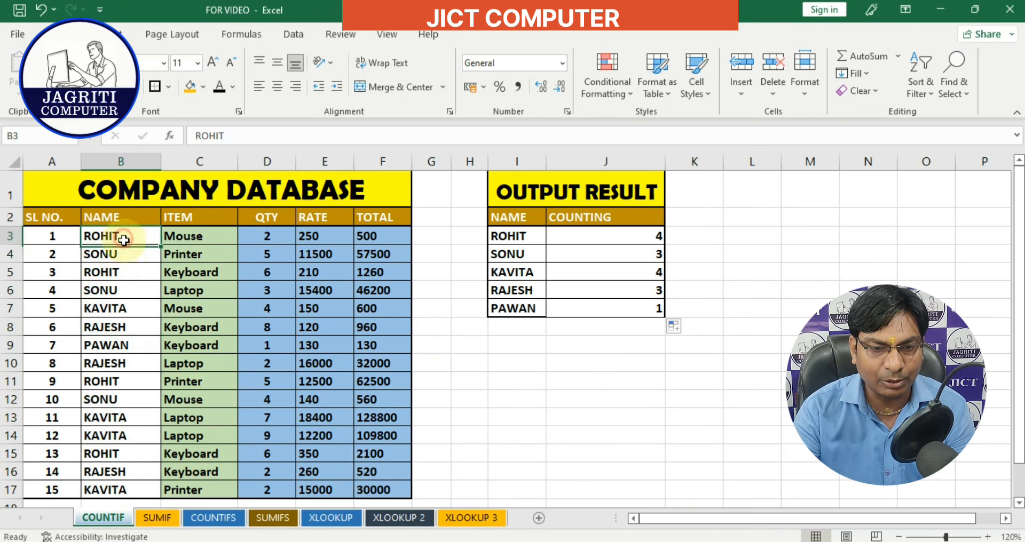
left_click(131, 257)
left_click(123, 277)
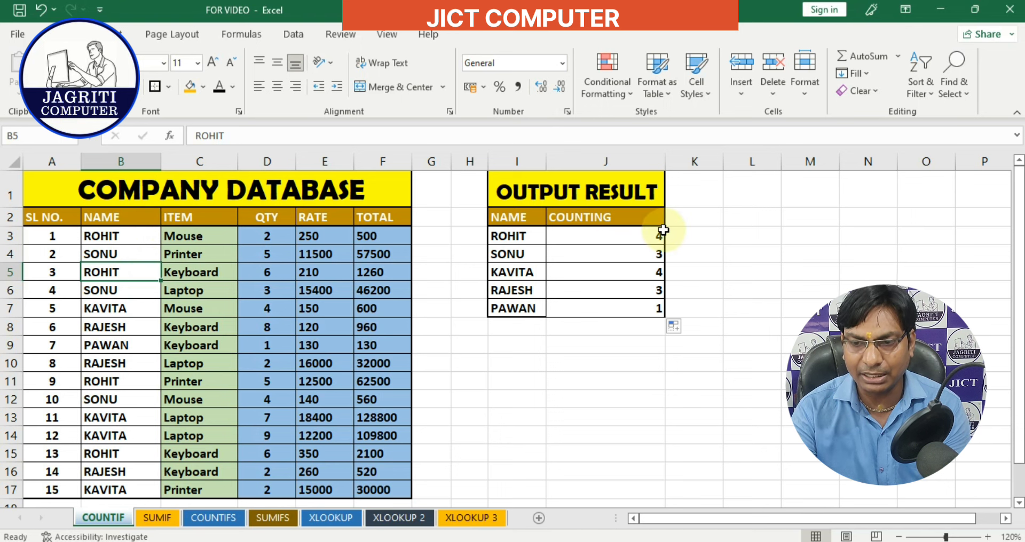
Step: Start a =COUNTIF( formula in cell K3
left_click(693, 238)
type("=")
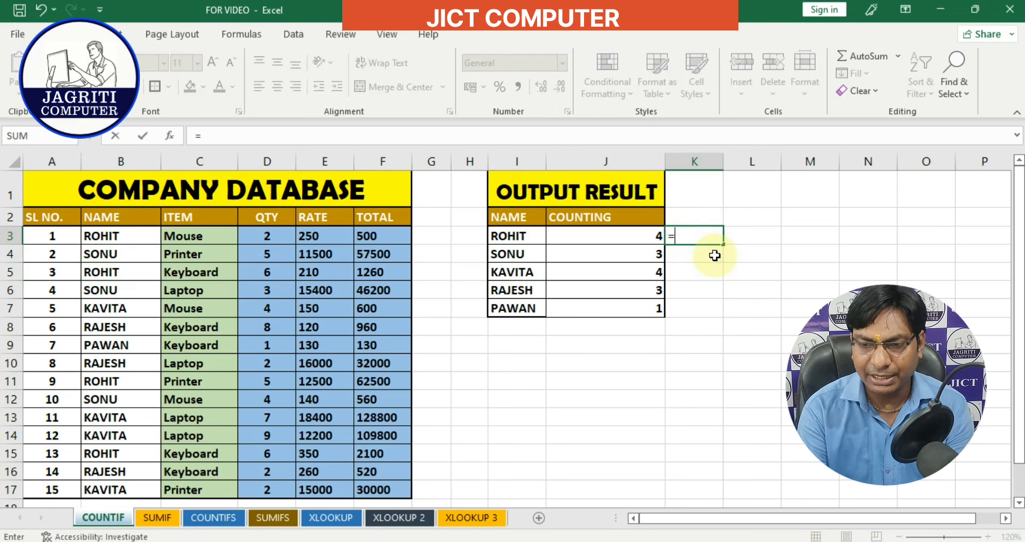
type("COU")
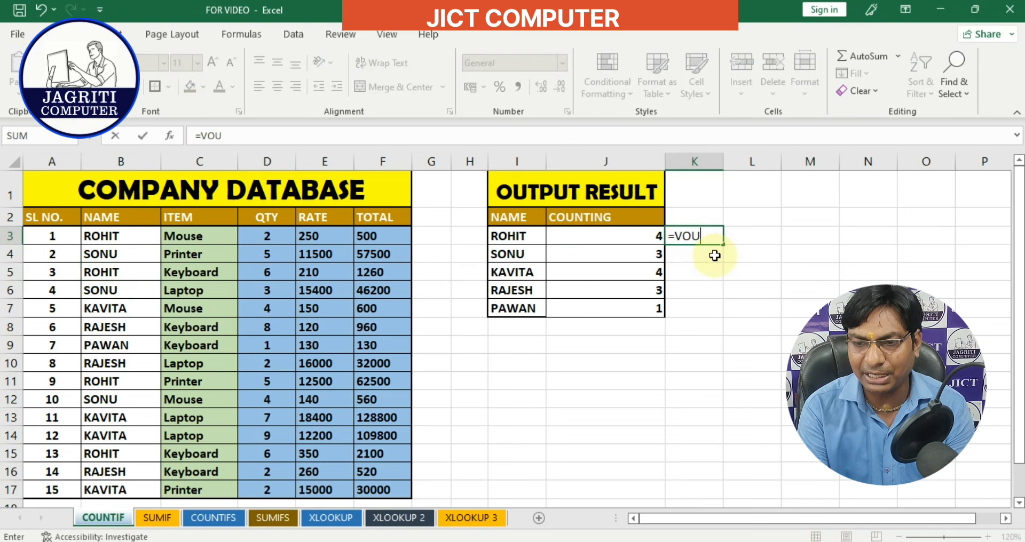
type("NT")
key("BackSpace")
key("BackSpace")
key("BackSpace")
key("BackSpace")
key("BackSpace")
type("COU")
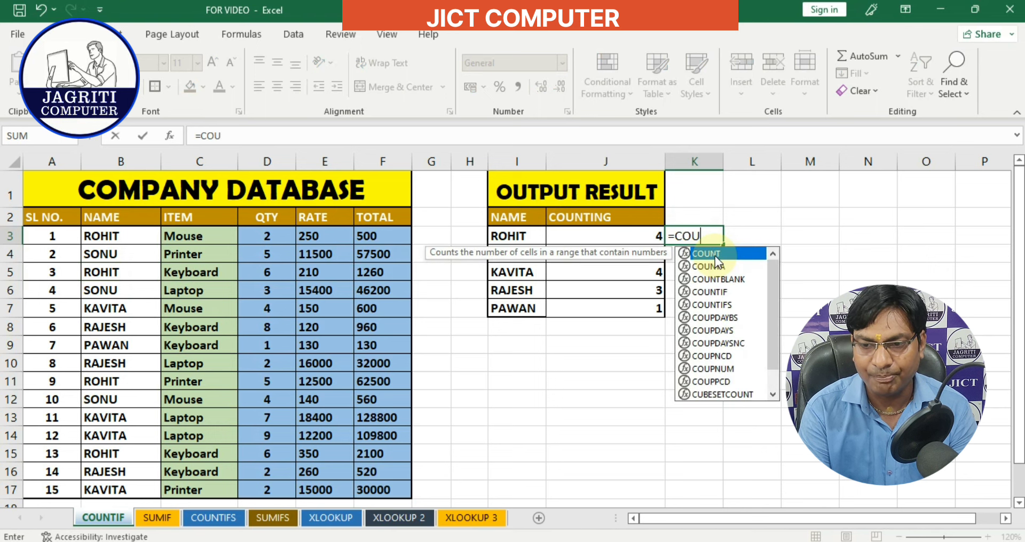
type("NTIF(")
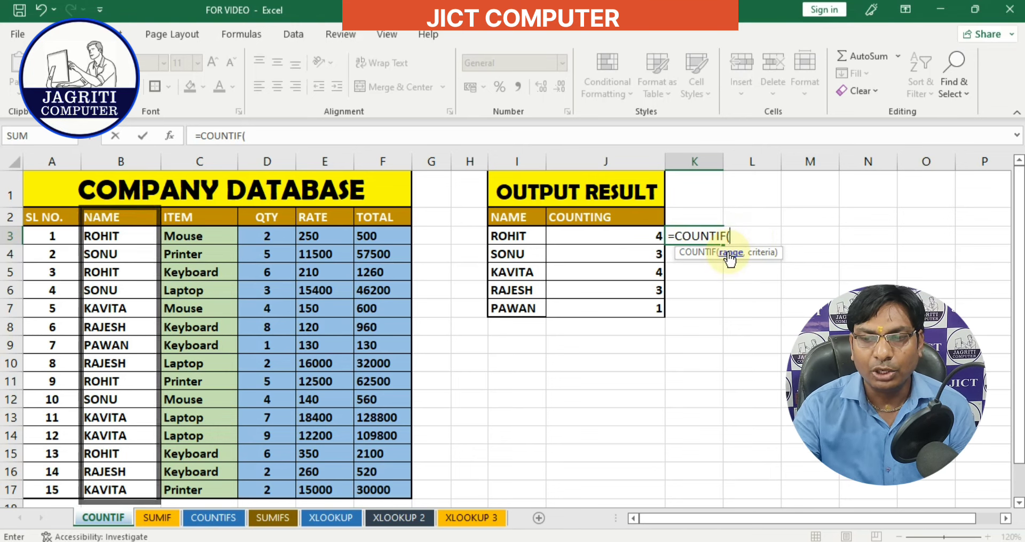
Step: Give the K3 COUNTIF the range B2:B17 and the typed criterion "ROHIT"
left_click_drag(122, 216, 113, 486)
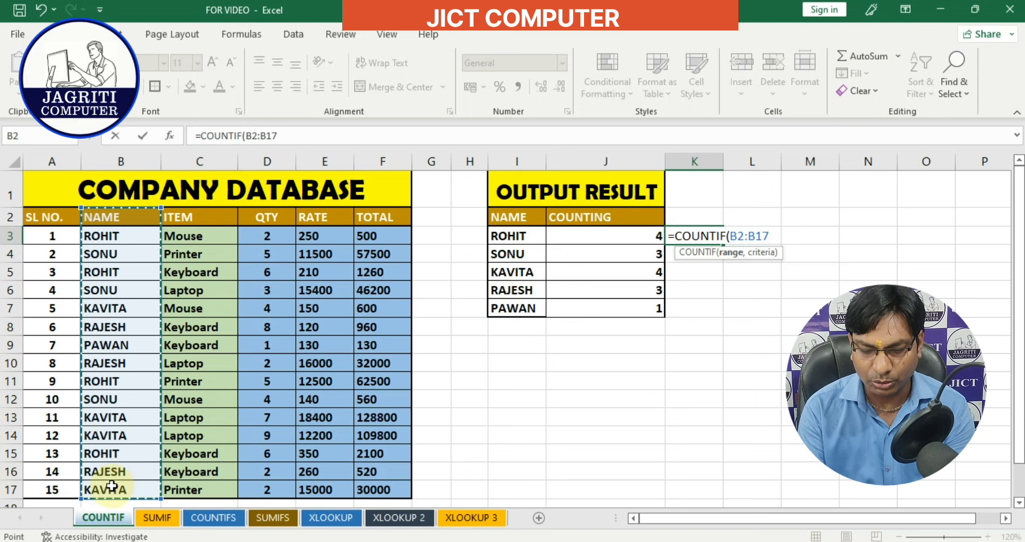
type(",")
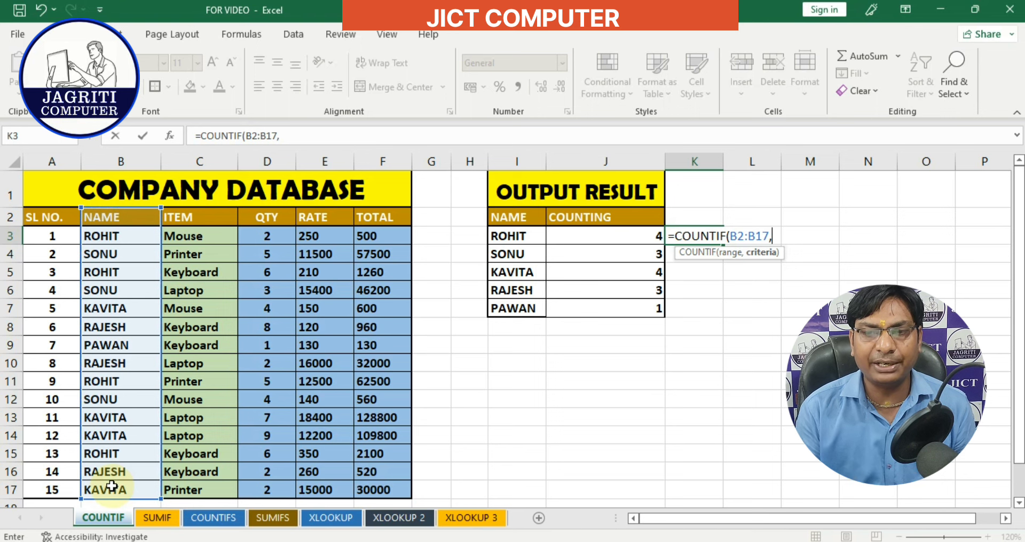
left_click(519, 237)
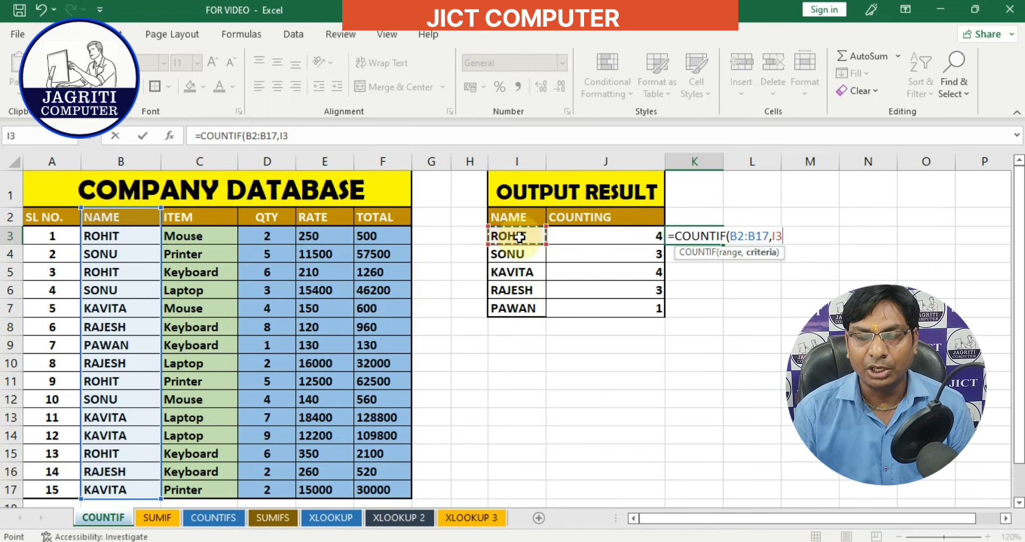
key("BackSpace")
key("BackSpace")
type("\"")
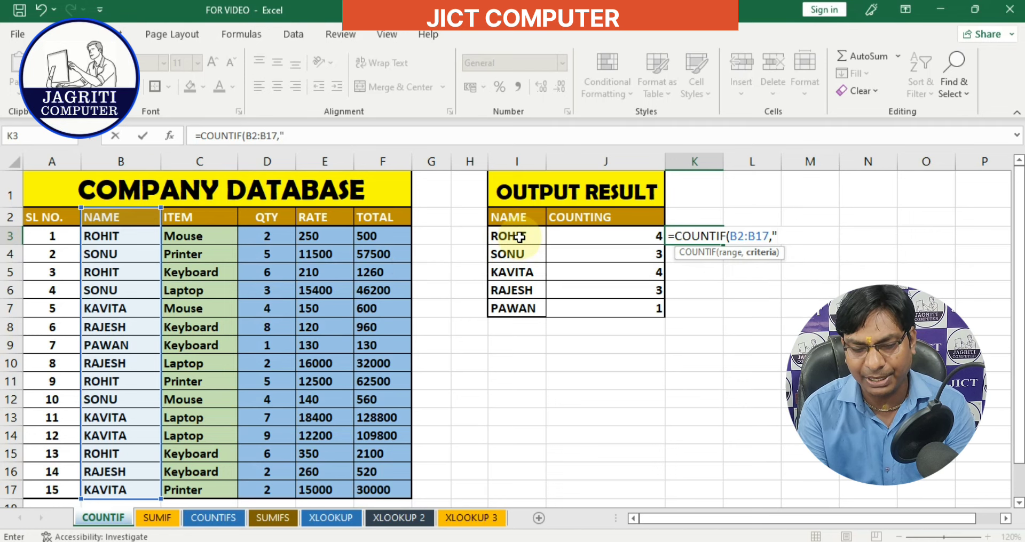
type("ROHIT")
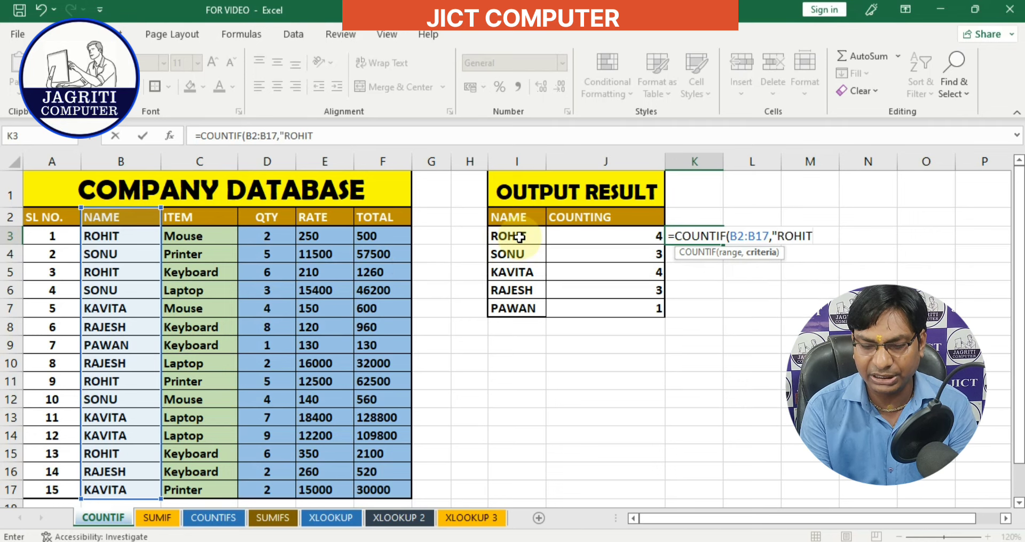
type("\")")
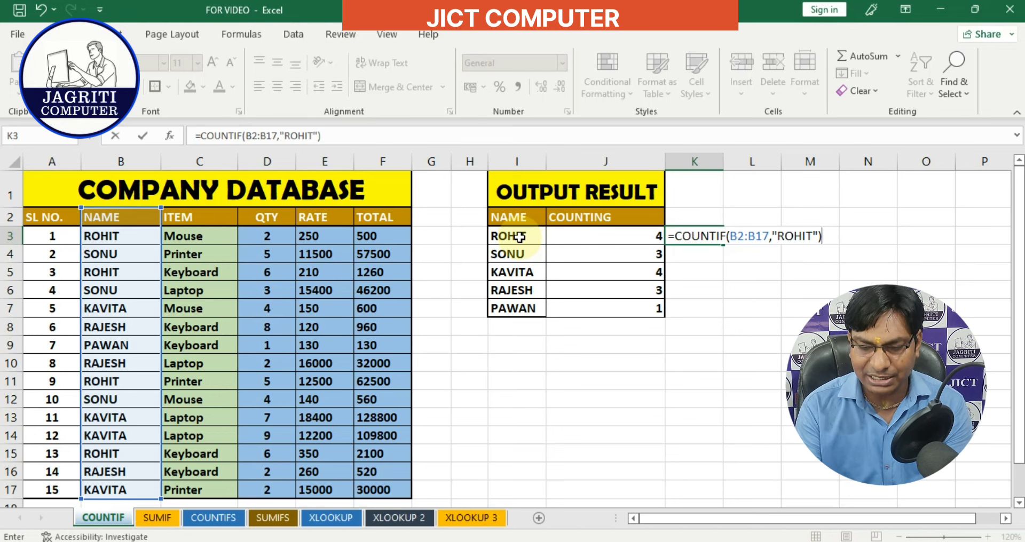
Step: Replace the typed ROHIT criterion with cell I3, giving =COUNTIF(B2:B17,I3), and select B2:B17 in the formula
key("BackSpace")
key("BackSpace")
key("BackSpace")
key("BackSpace")
key("BackSpace")
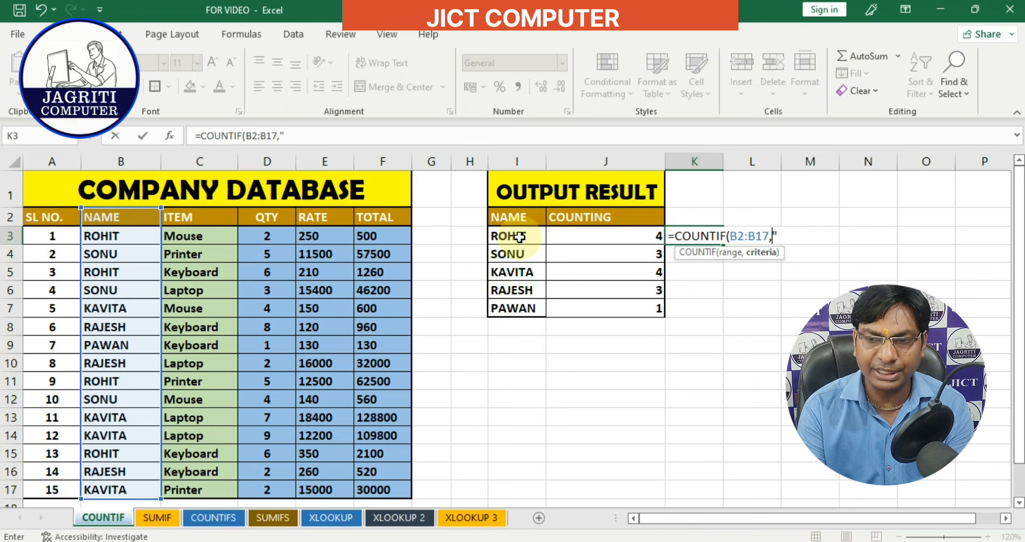
left_click(505, 235)
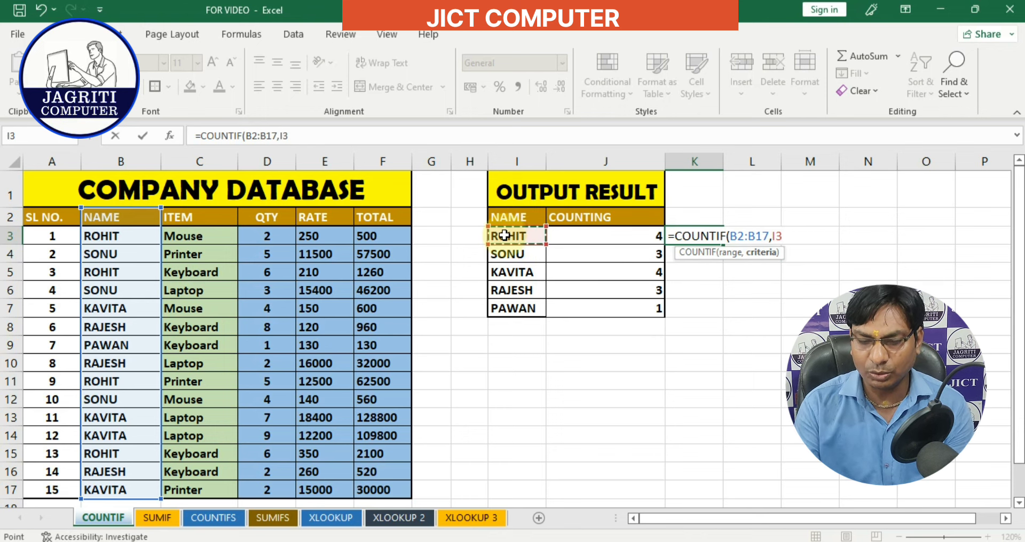
type(")")
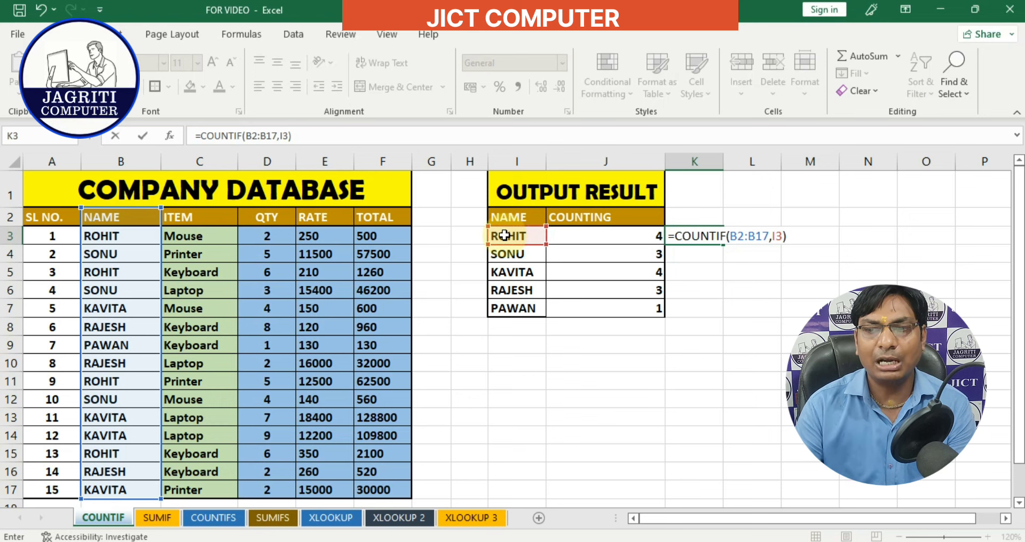
left_click_drag(730, 236, 755, 236)
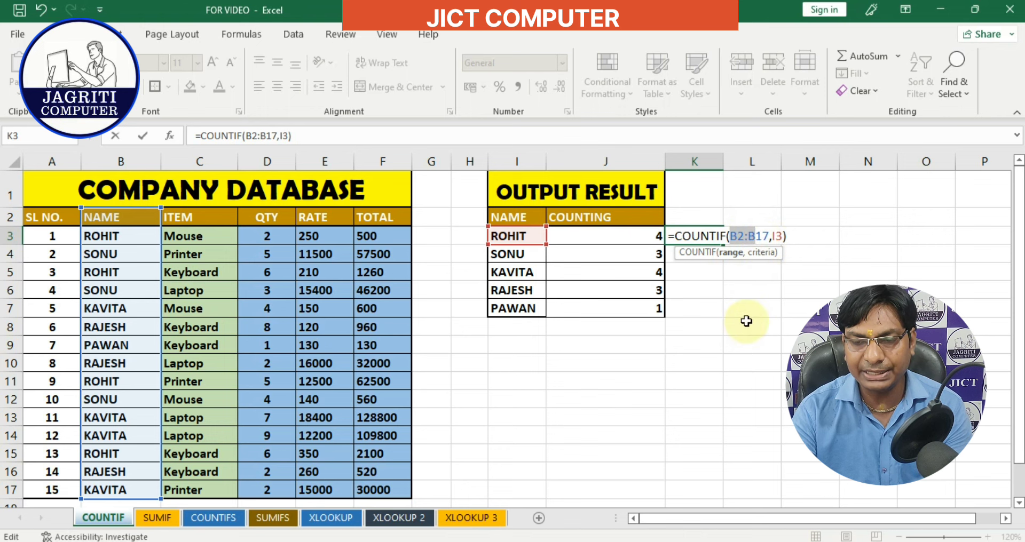
Step: Make the range $B$2:$B$17 and commit the K3 formula, which returns 4
key("F4")
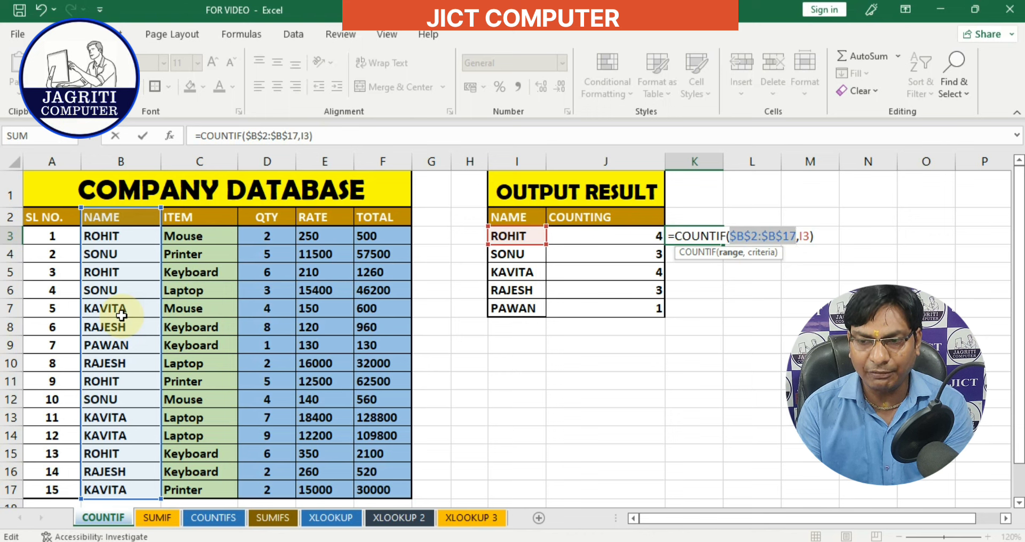
key("Return")
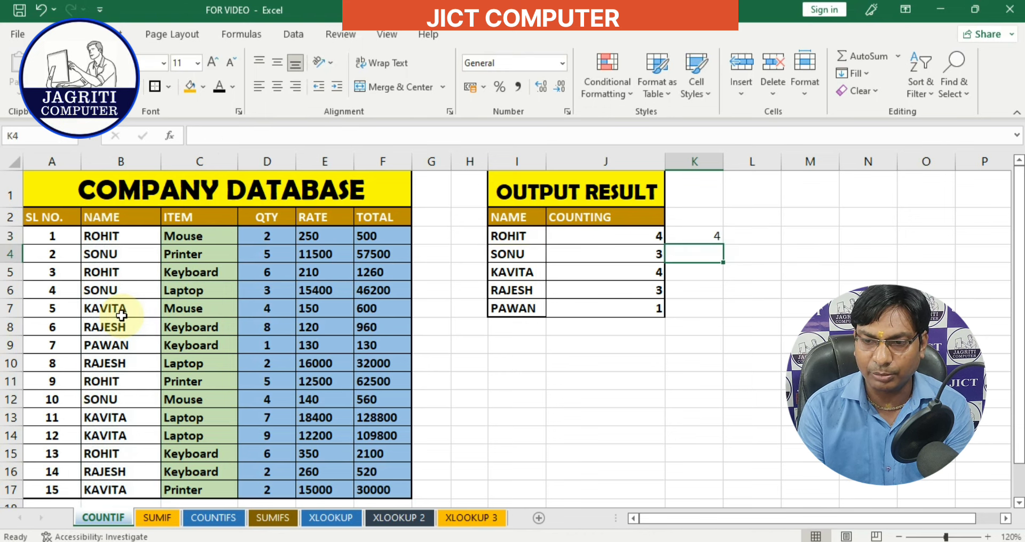
left_click(710, 232)
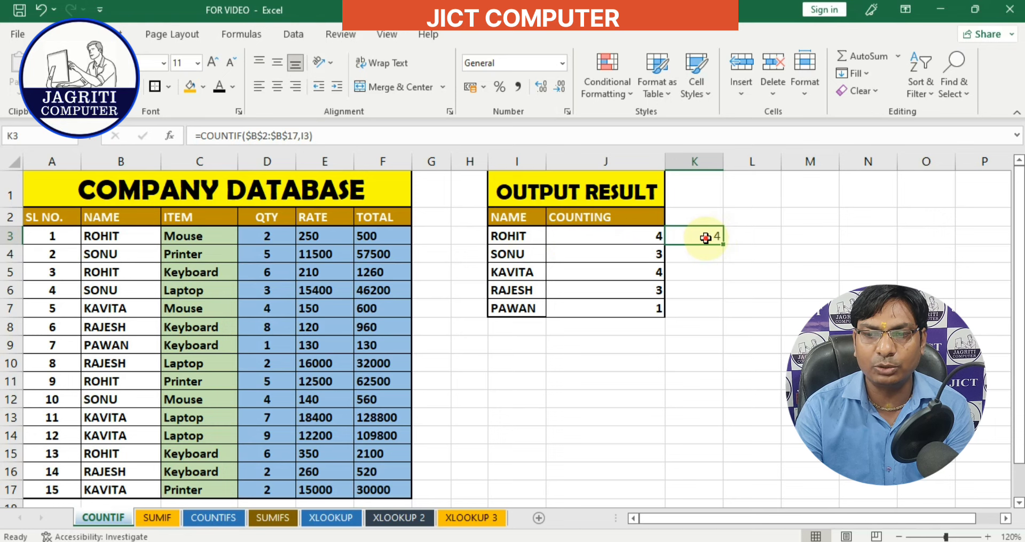
Step: Fill the K3 formula down to K7, giving counts 4, 3, 4, 3 and 1
left_click_drag(710, 238, 687, 312)
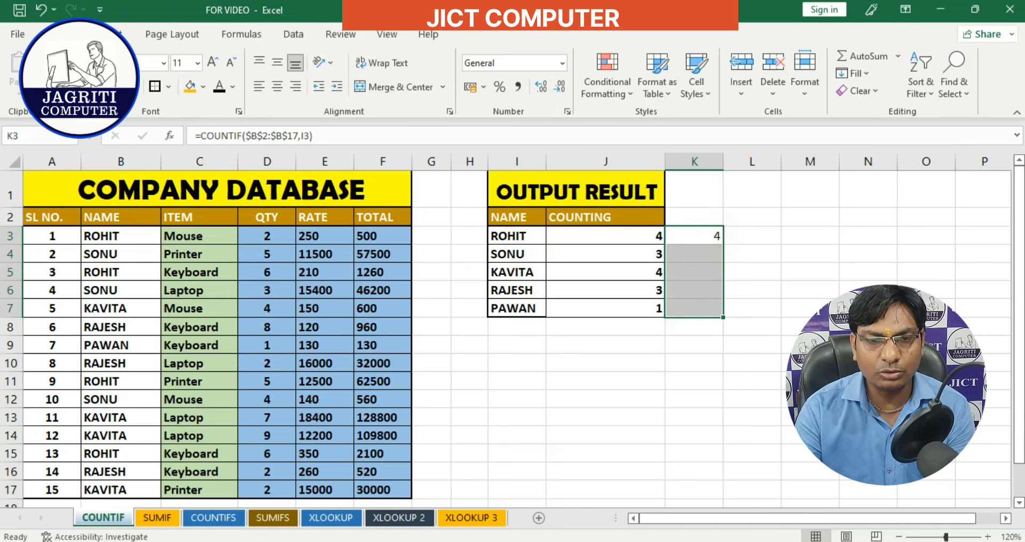
left_click(710, 235)
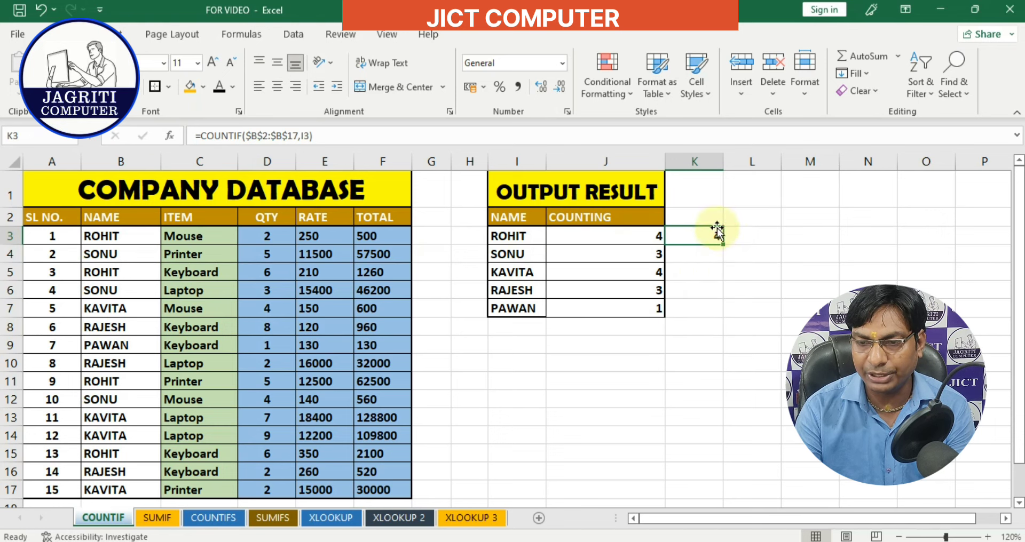
left_click_drag(722, 244, 724, 319)
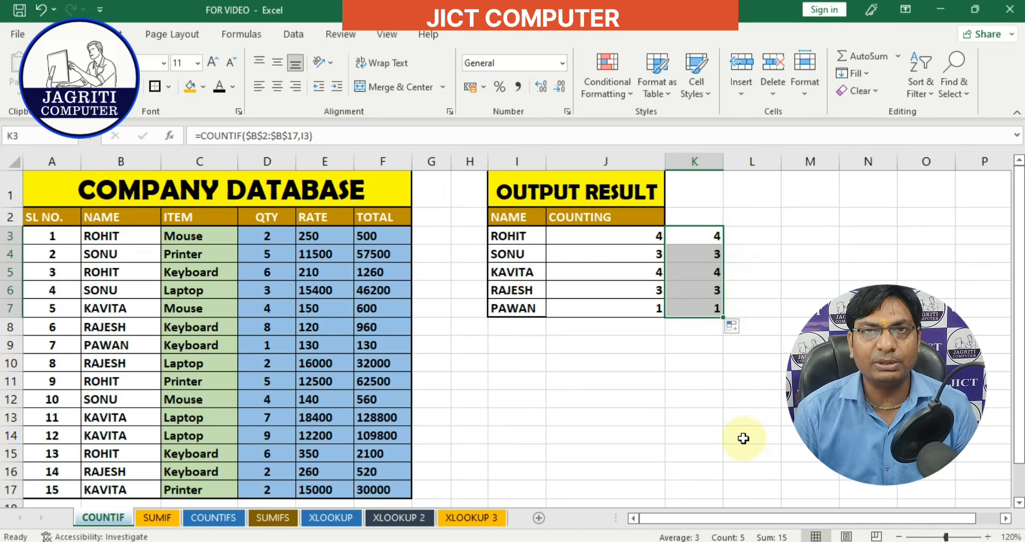
left_click(518, 236)
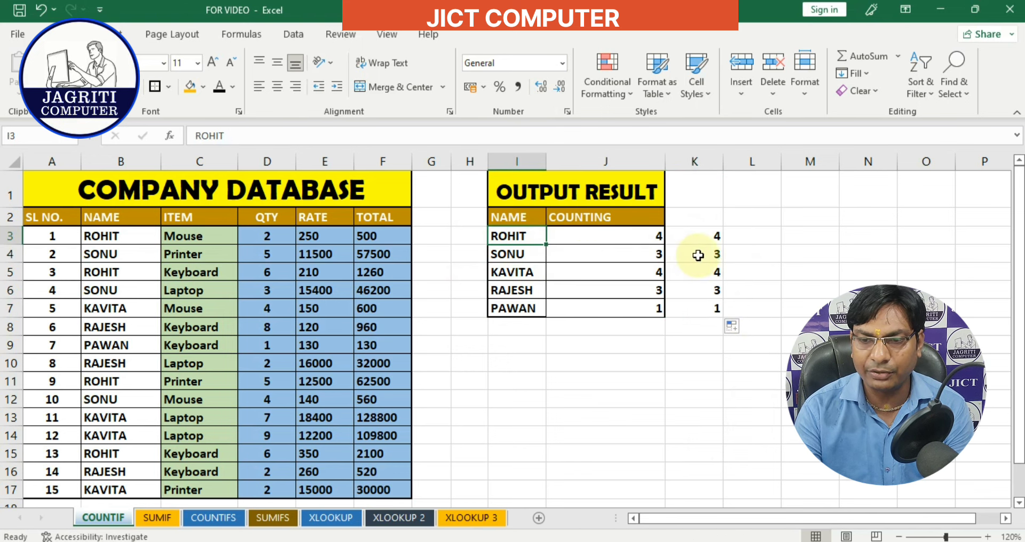
left_click(517, 271)
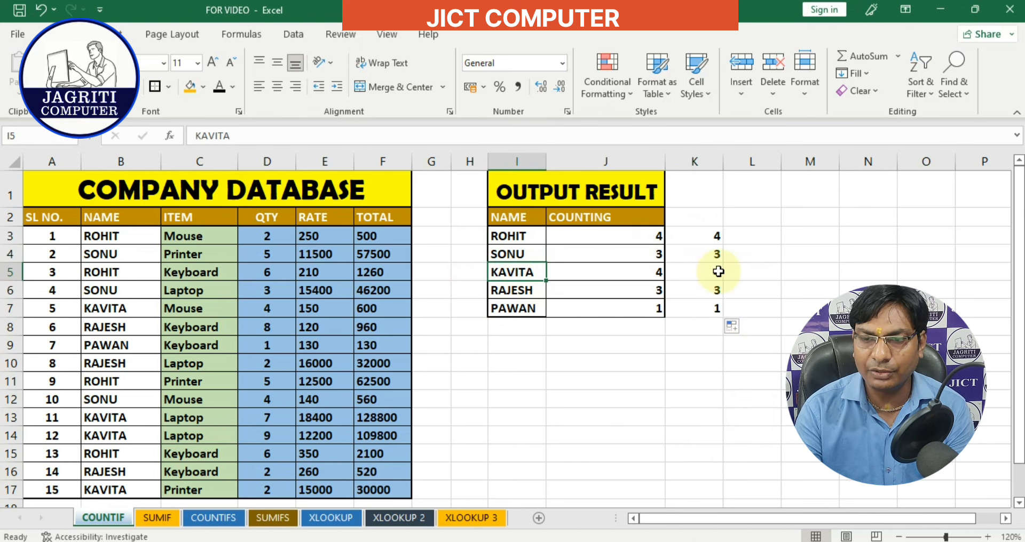
left_click(529, 290)
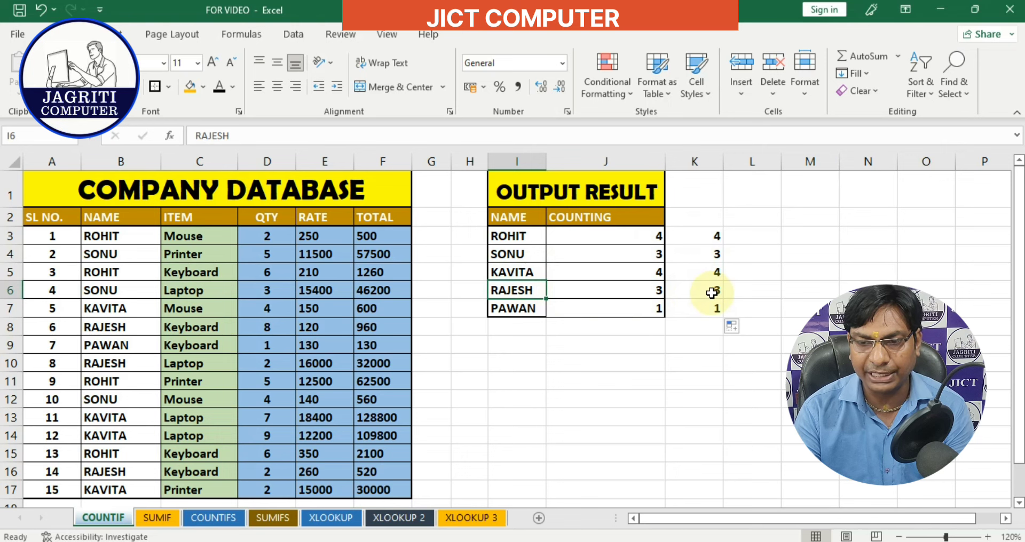
left_click(637, 363)
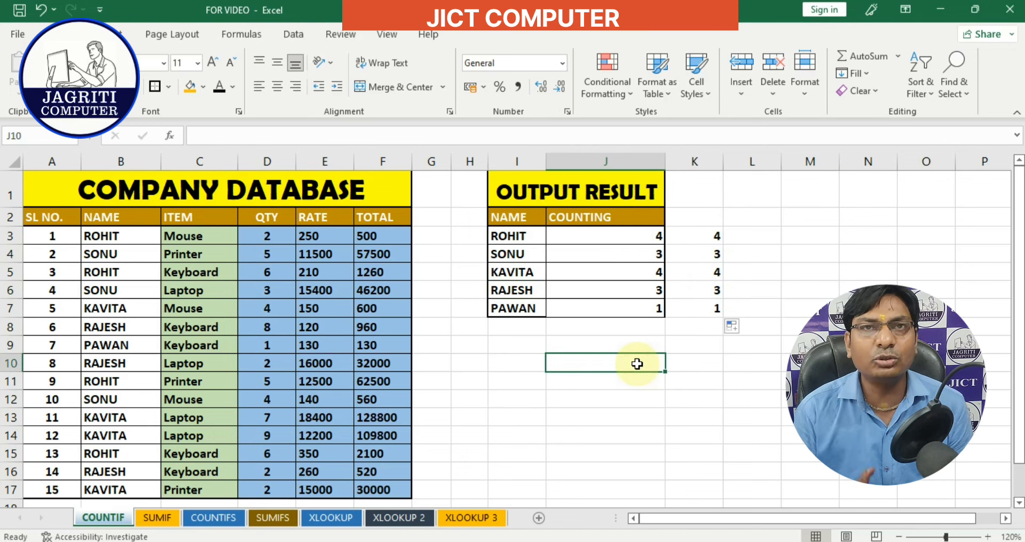